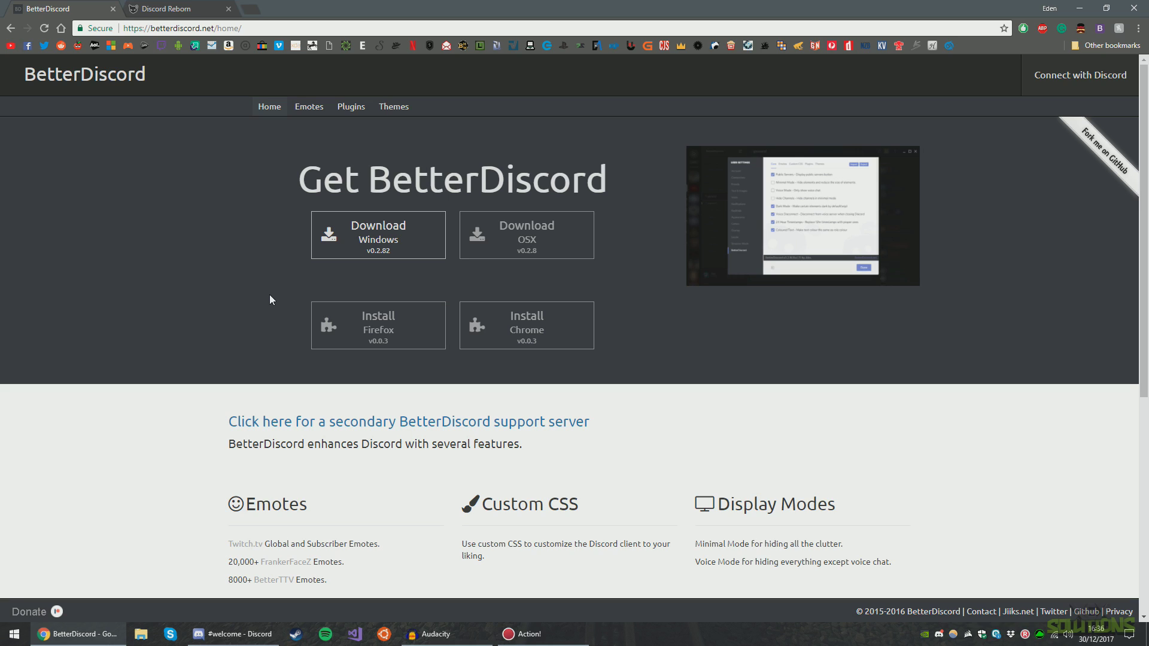
# Step: Download the BetterDiscord Windows release BD0.2.82Windows.zip to the Desktop
pyautogui.click(396, 235)
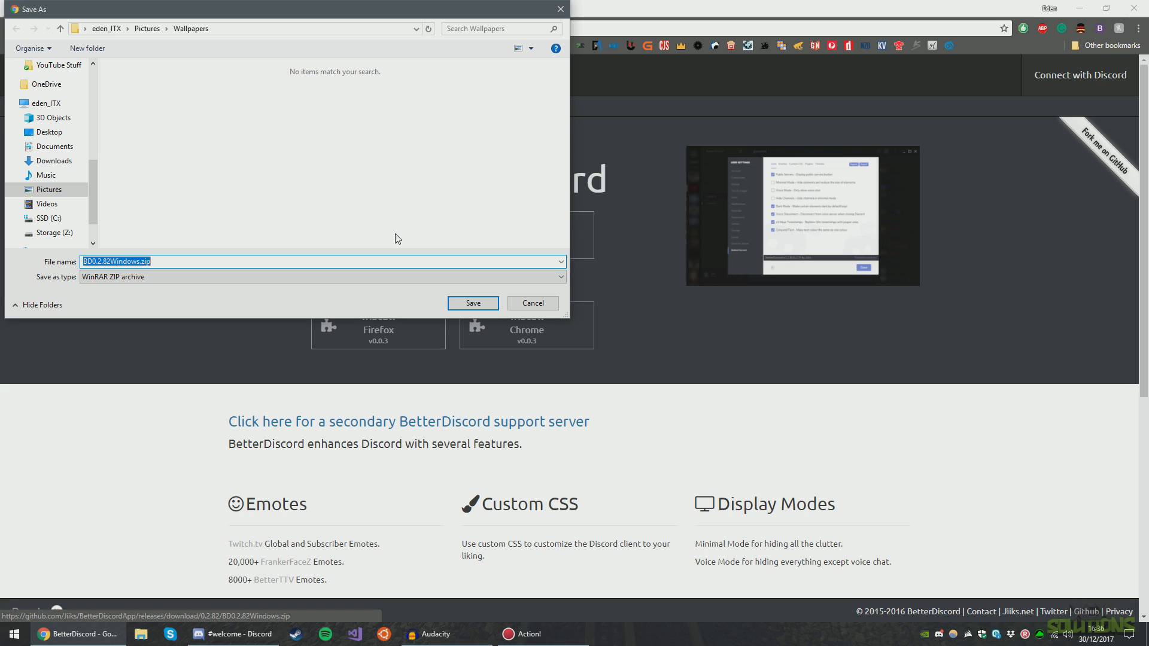
pyautogui.click(56, 132)
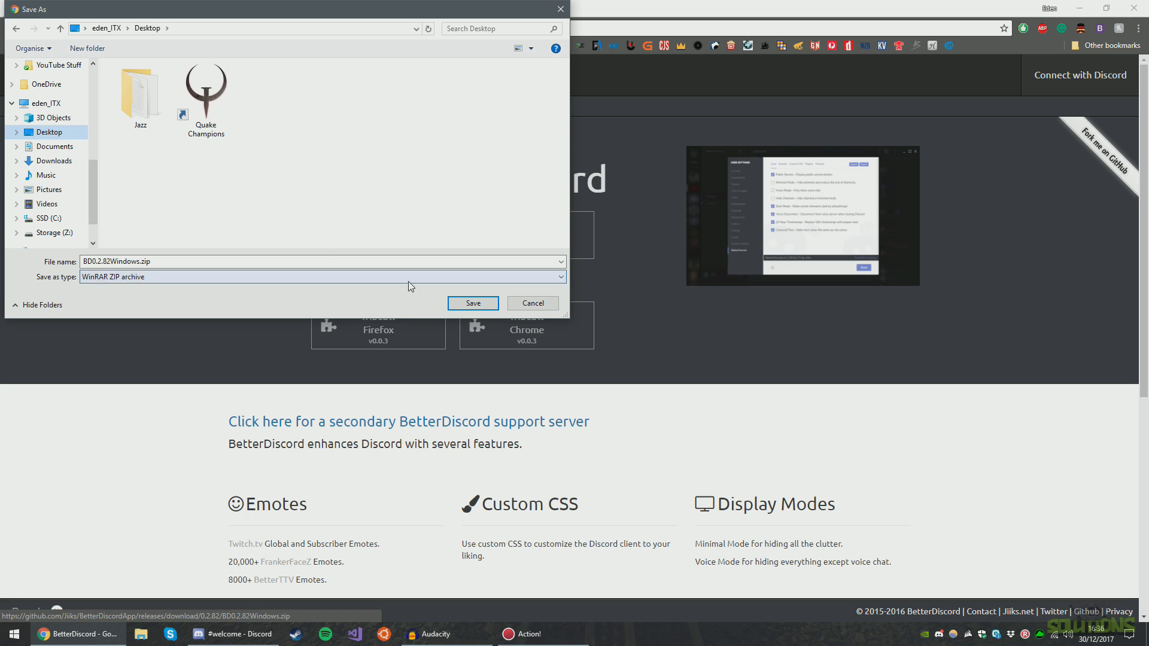
pyautogui.click(473, 303)
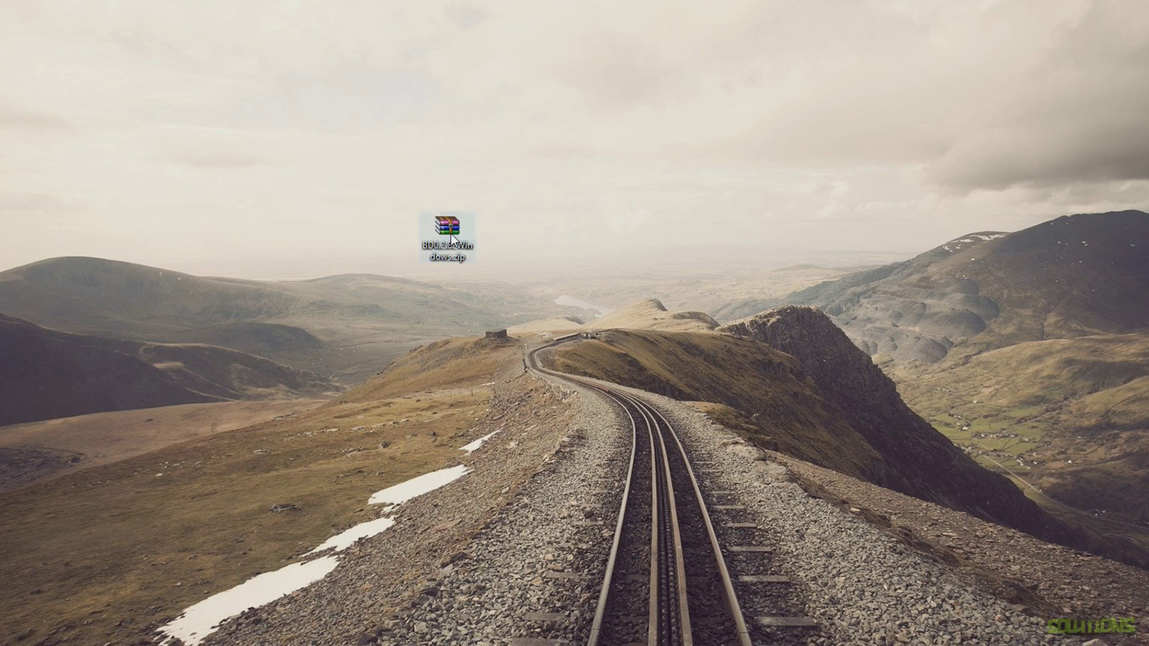
# Step: Extract BD0.2.82Windows.zip into its own BD0.2.82Windows folder and open it
pyautogui.rightClick(448, 235)
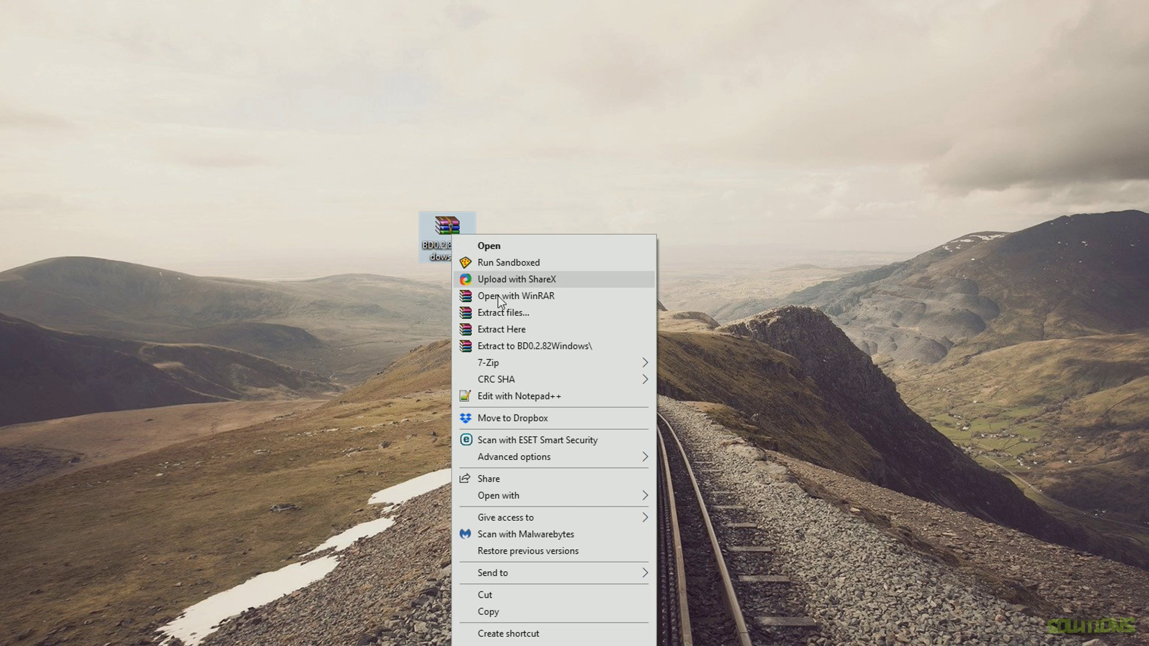
pyautogui.click(526, 346)
pyautogui.doubleClick(514, 243)
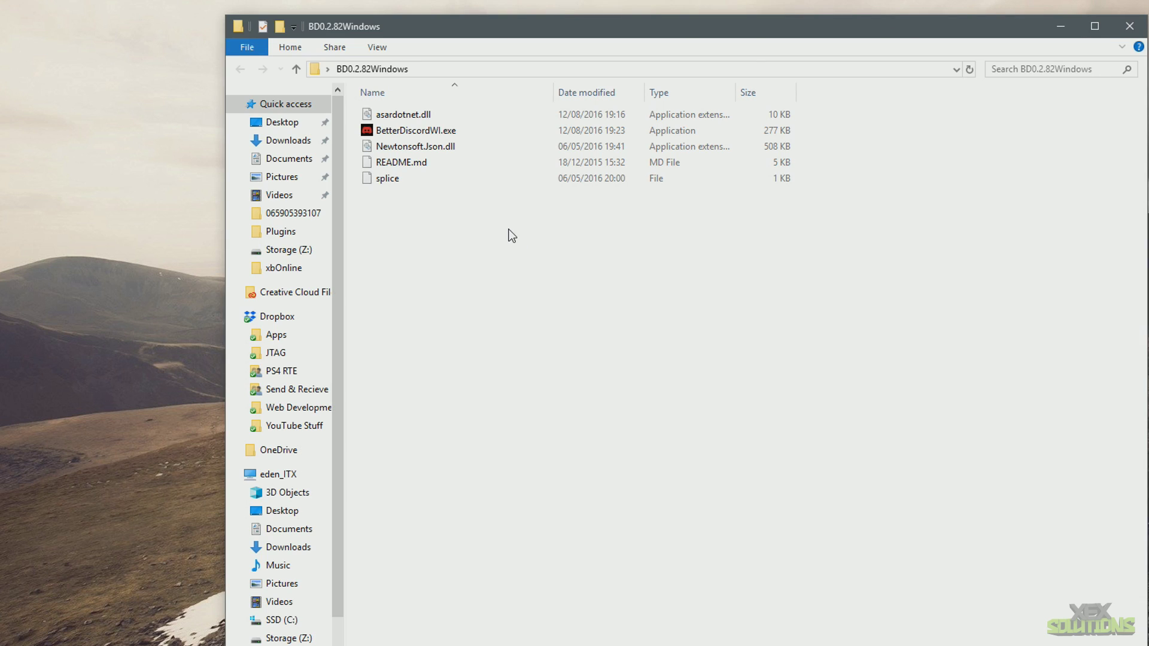
# Step: Run BetterDiscordWI.exe, accept the license and install BetterDiscord into Discord
pyautogui.doubleClick(441, 136)
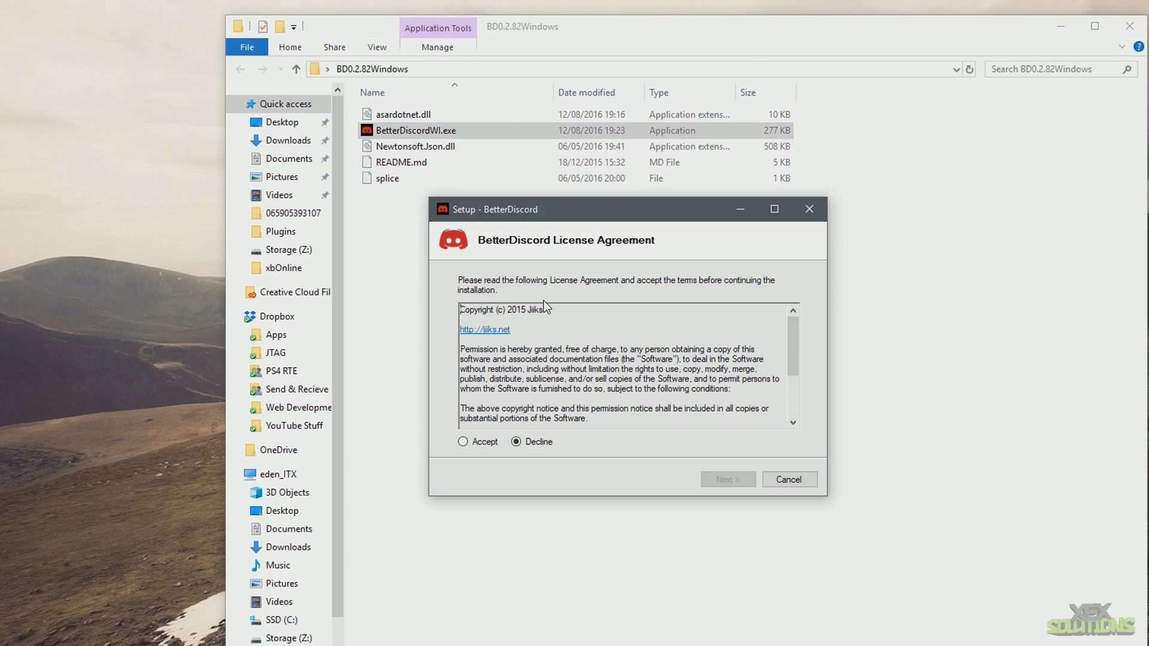
pyautogui.click(482, 443)
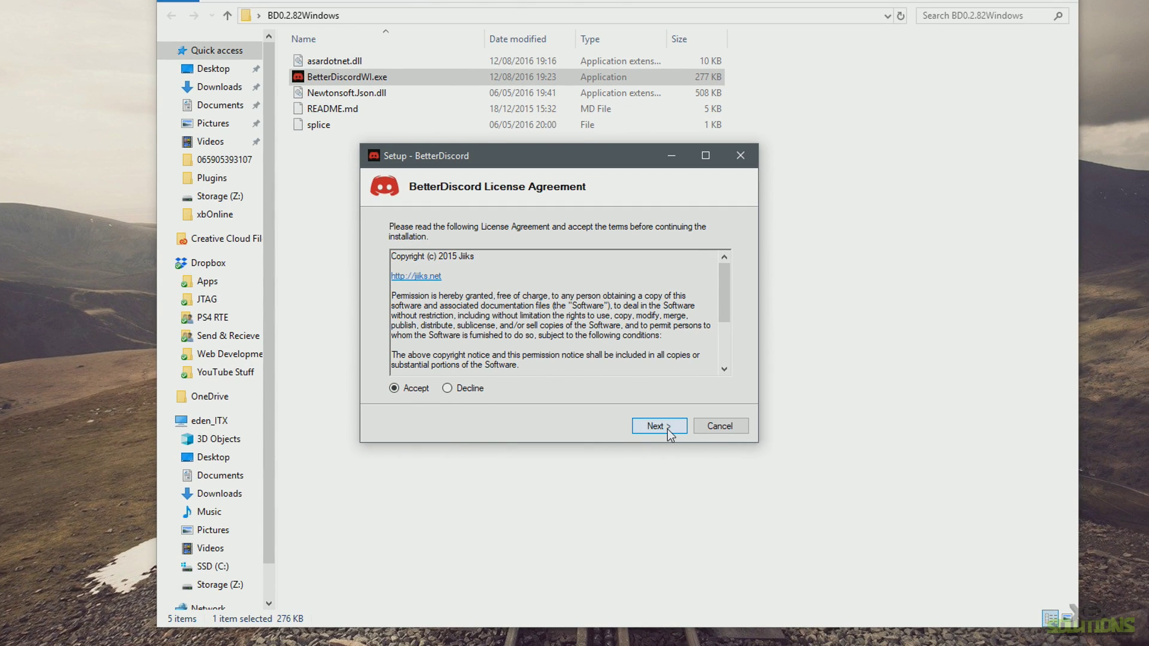
pyautogui.click(662, 426)
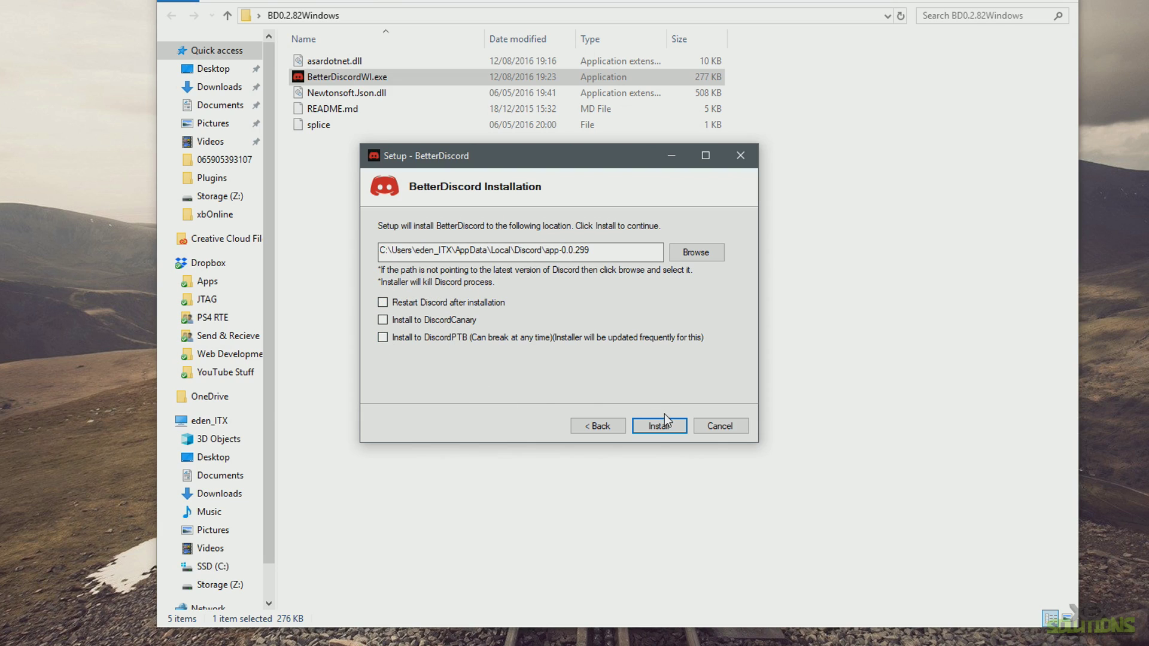
pyautogui.click(665, 430)
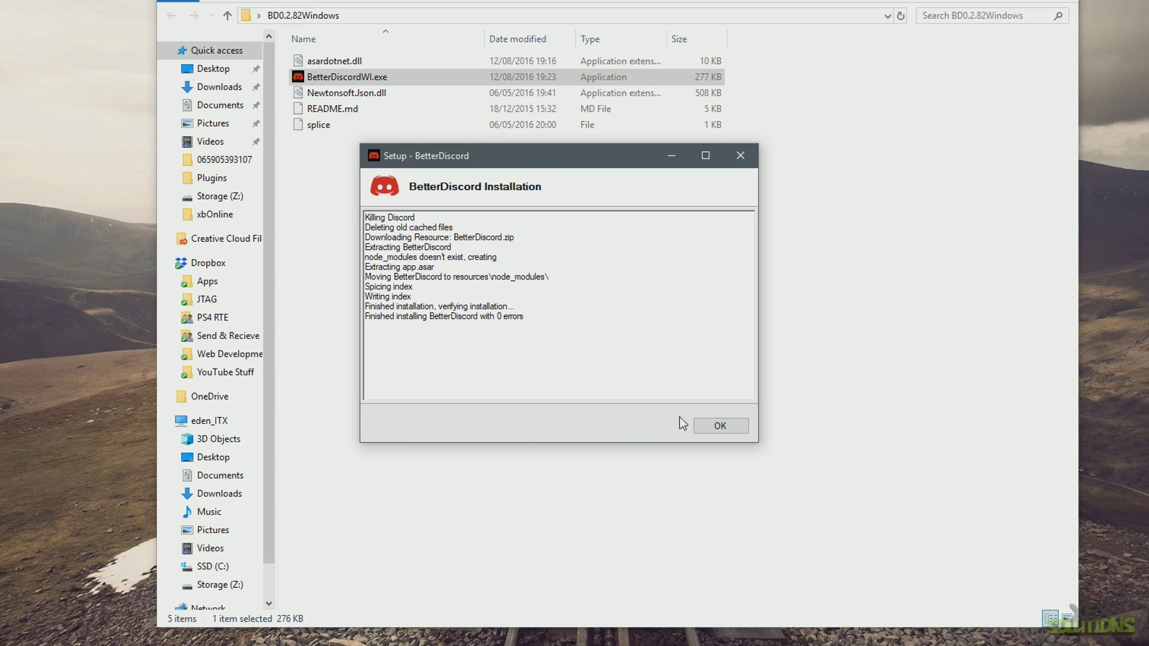
# Step: Close the installer log and go to the Discord Reborn theme page on BetterDocs
pyautogui.click(723, 430)
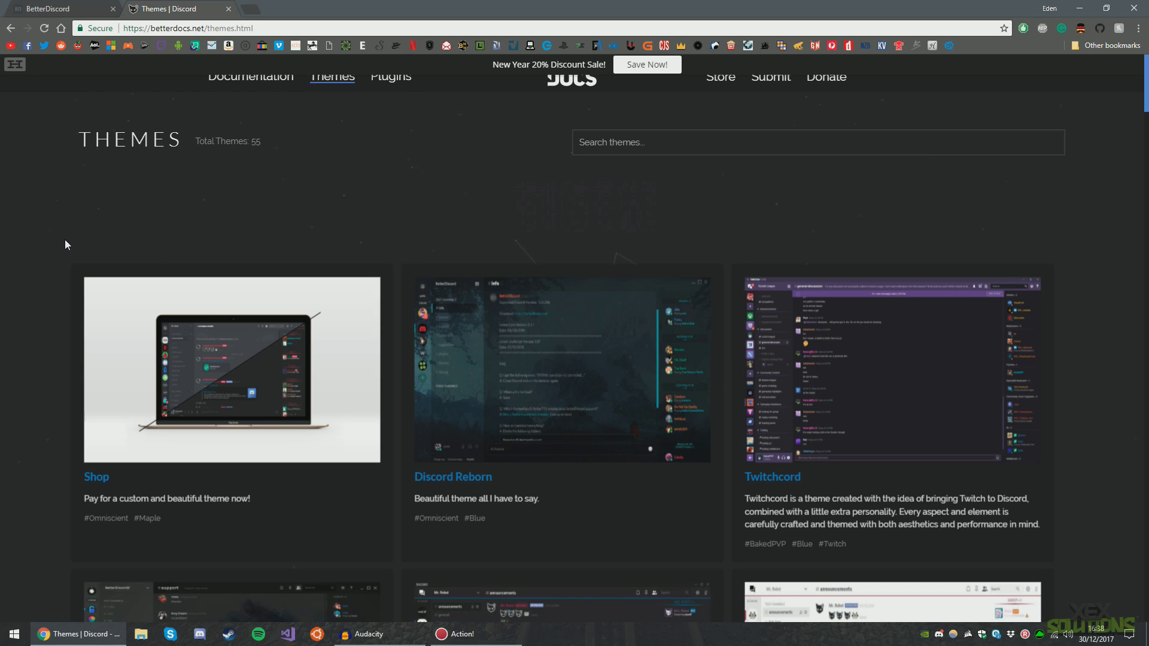
pyautogui.scroll(-3, 597, 329)
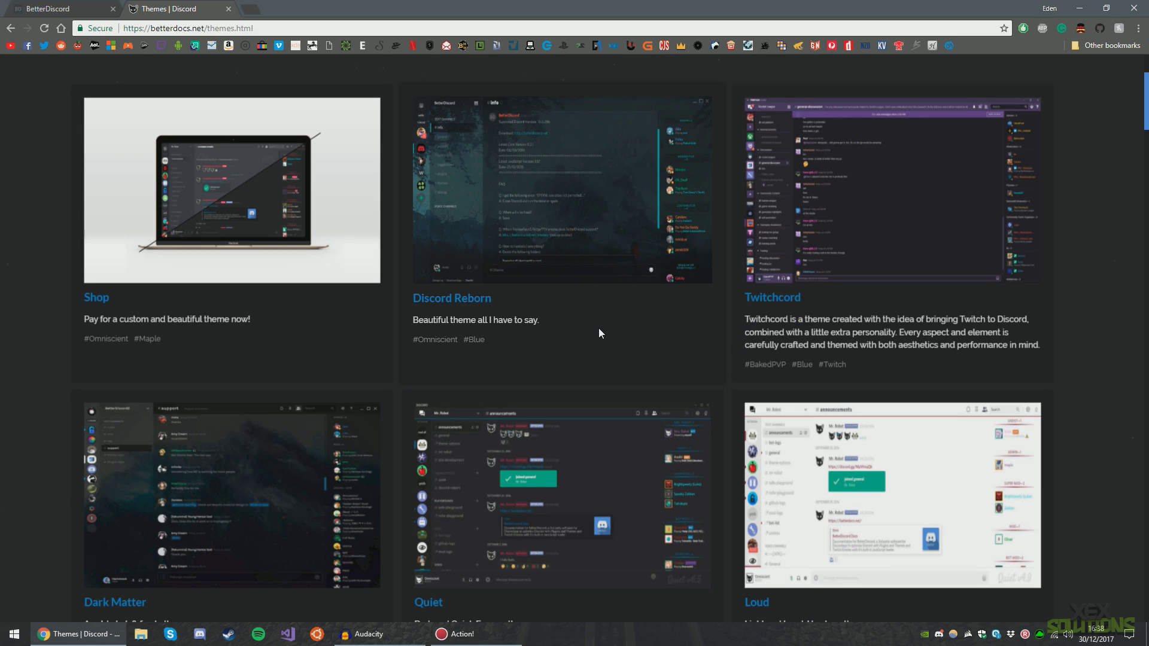
pyautogui.click(475, 305)
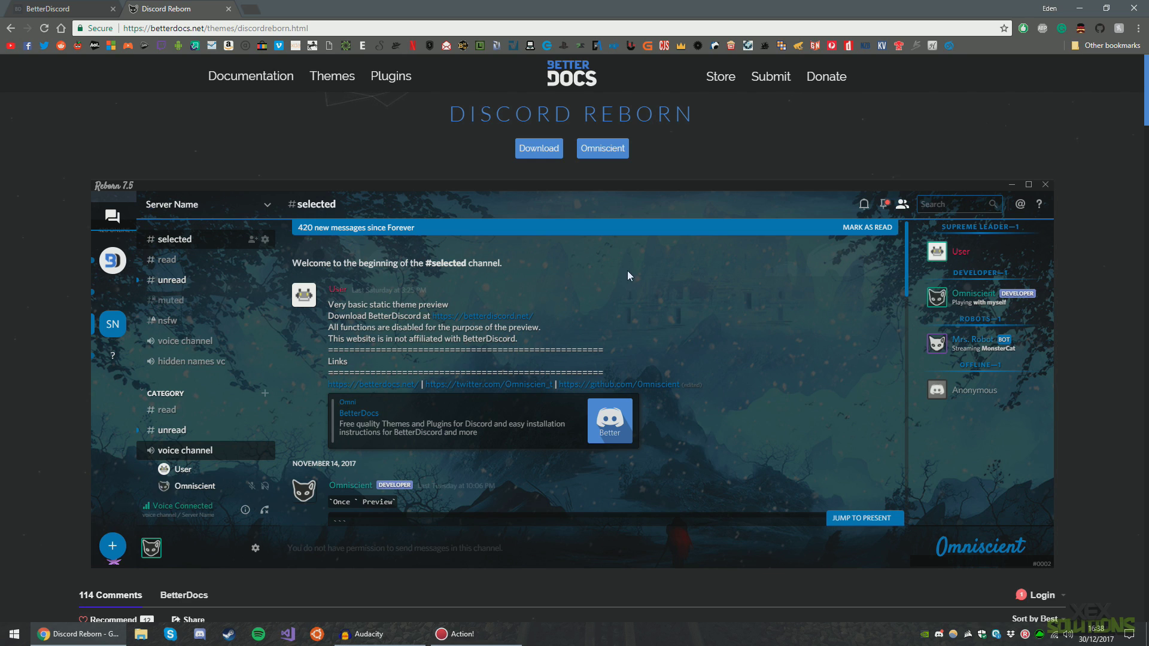
# Step: Save the raw Discord Reborn.theme.css file to the Desktop
pyautogui.click(547, 154)
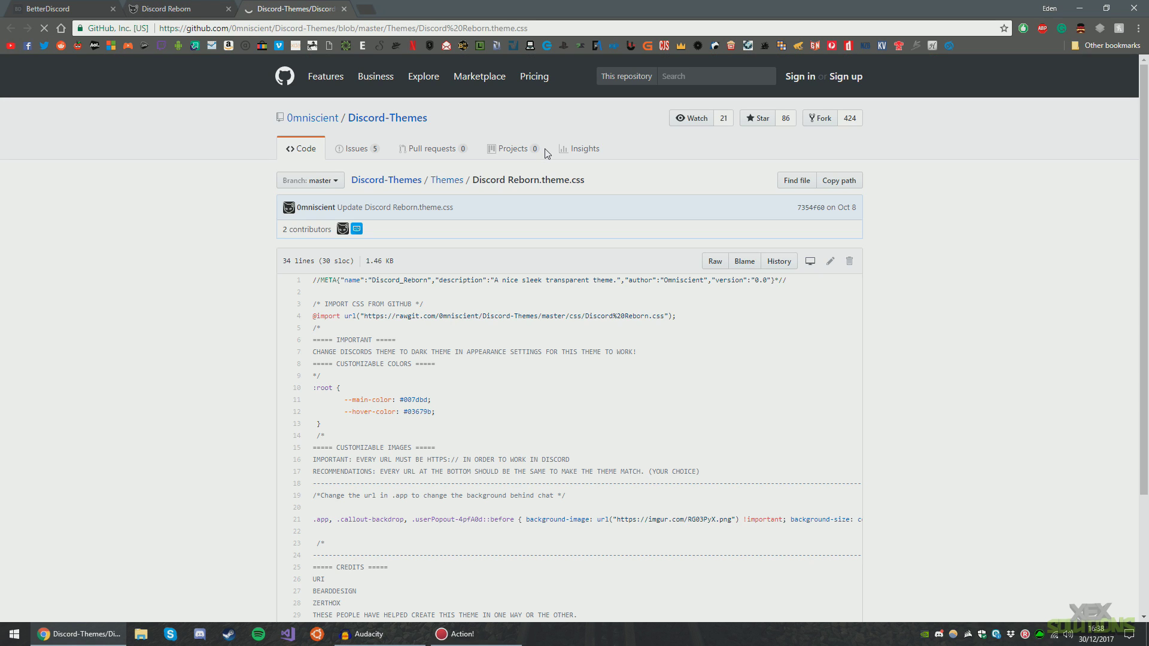
pyautogui.click(717, 264)
pyautogui.rightClick(633, 308)
pyautogui.click(673, 371)
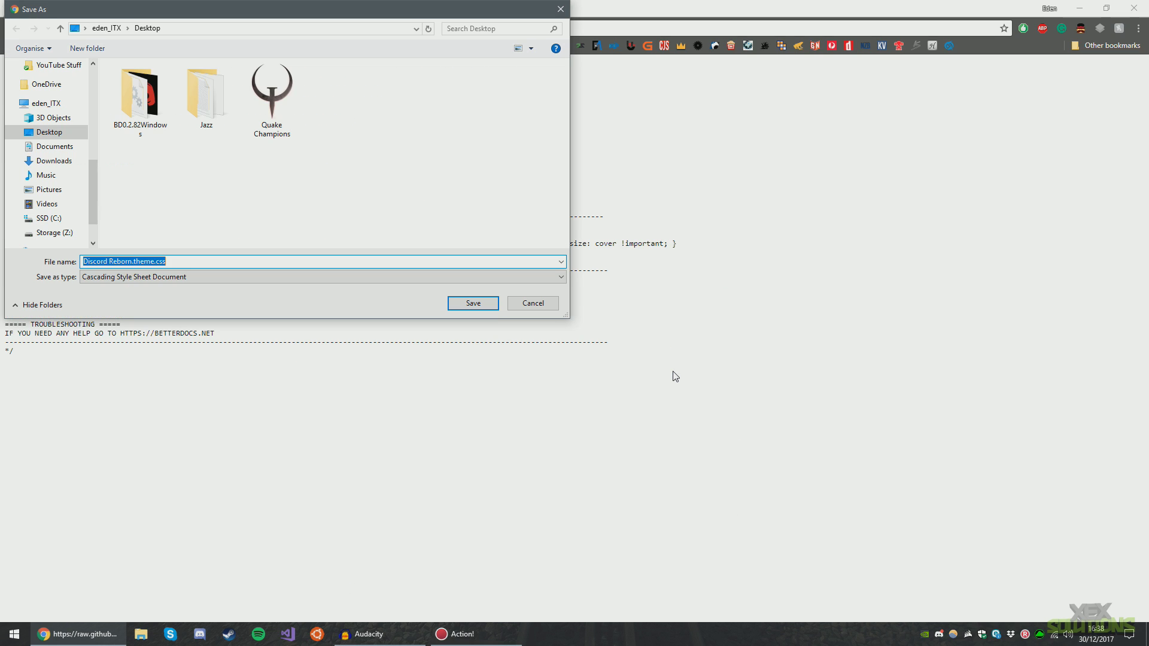
pyautogui.click(72, 131)
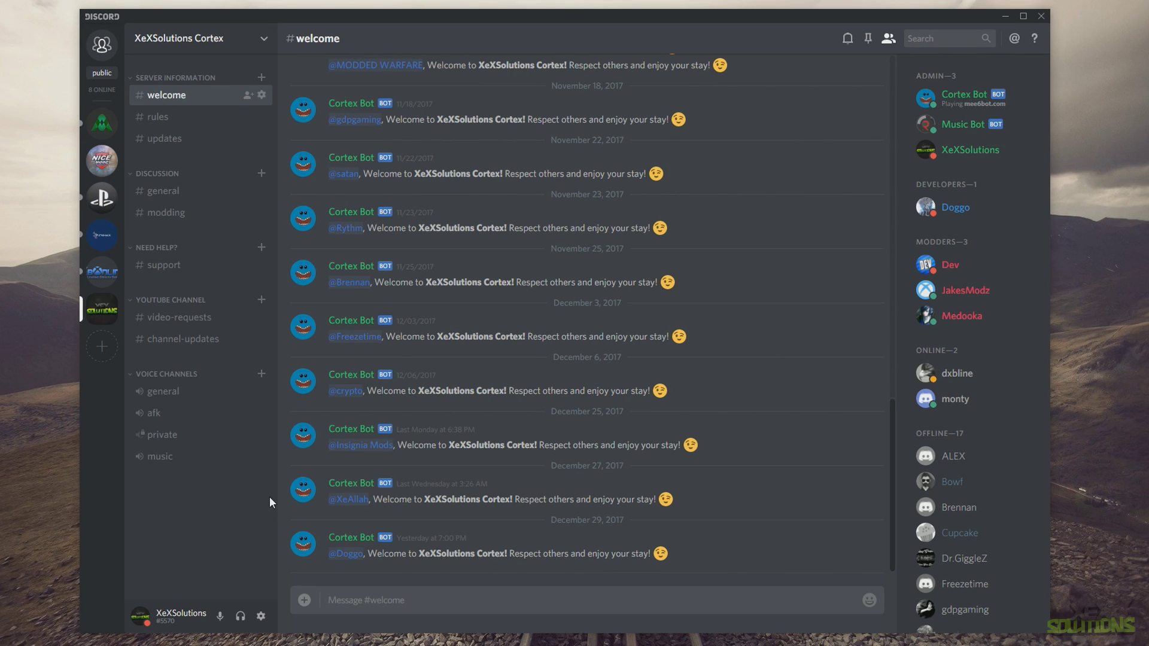
# Step: Go to the BetterDiscord Themes page in Discord's user settings
pyautogui.click(261, 617)
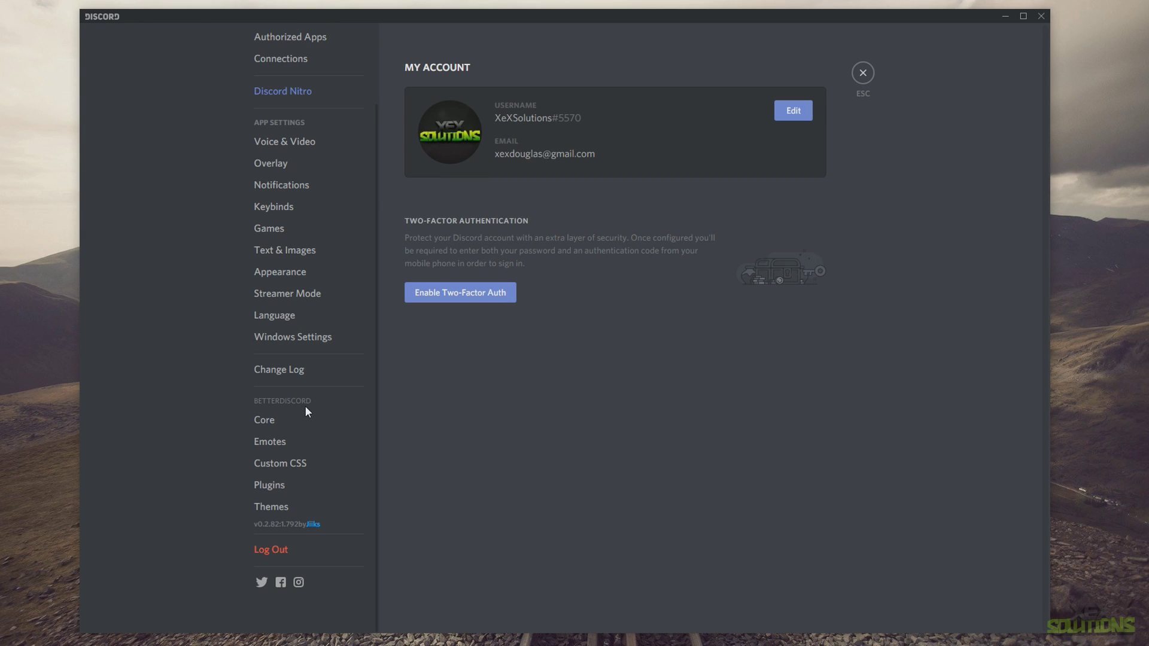
pyautogui.click(298, 510)
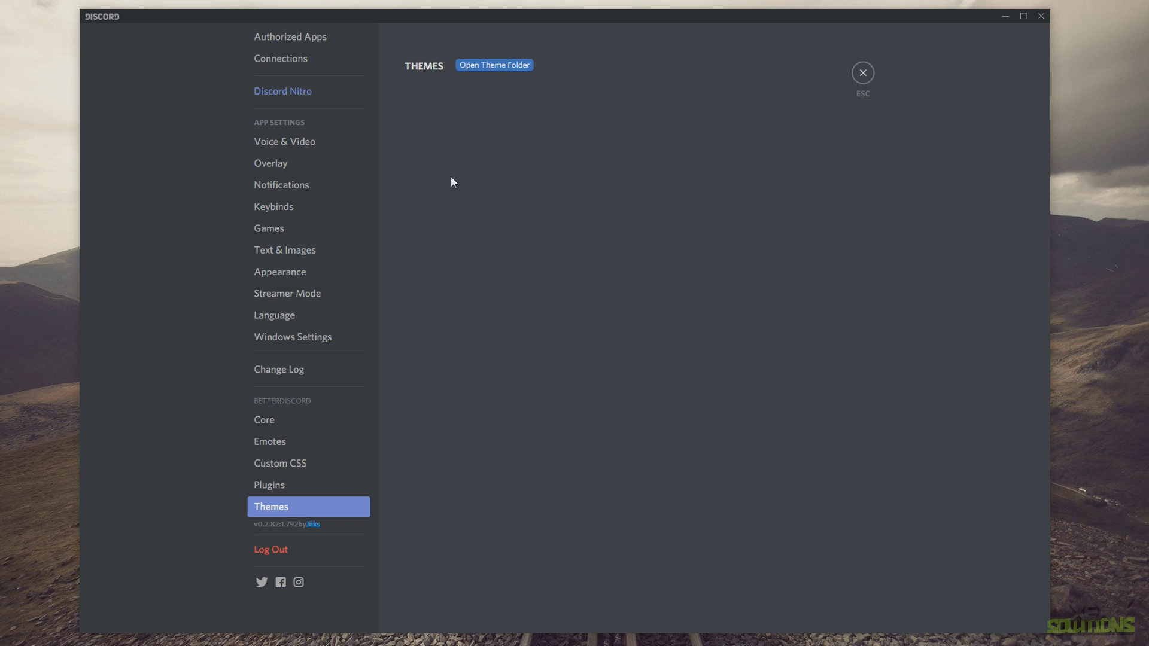
# Step: Open the themes folder and drag Discord Reborn.theme.css into it from the Desktop
pyautogui.click(500, 70)
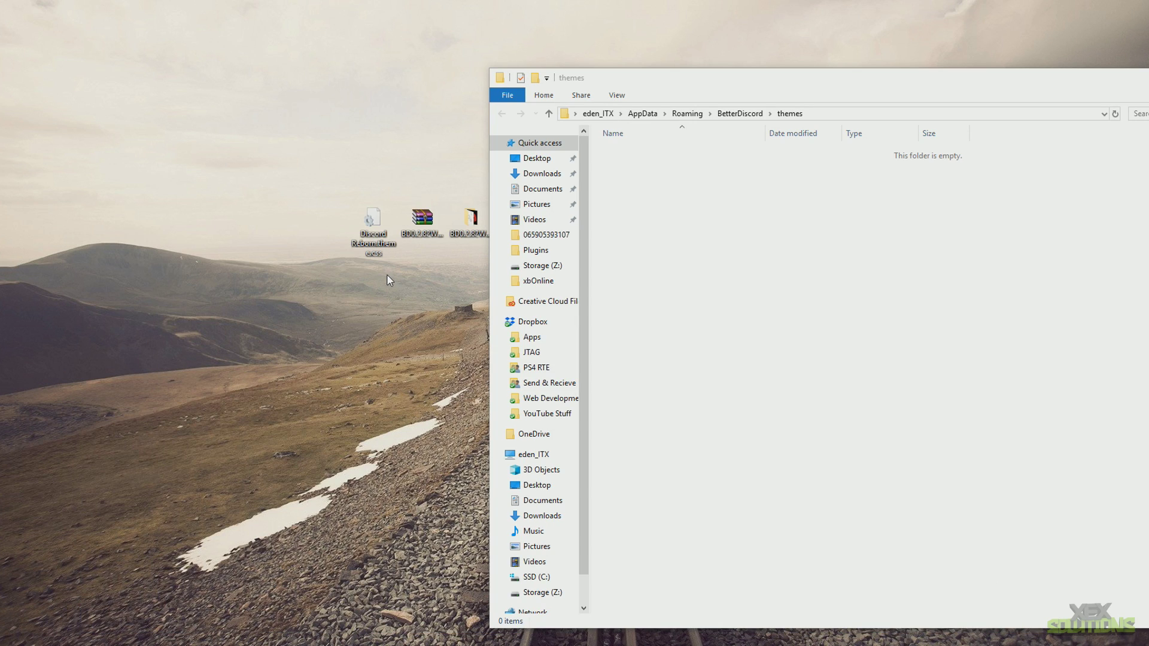
pyautogui.moveTo(373, 223)
pyautogui.mouseDown()
pyautogui.moveTo(605, 389)
pyautogui.moveTo(724, 219)
pyautogui.mouseUp()
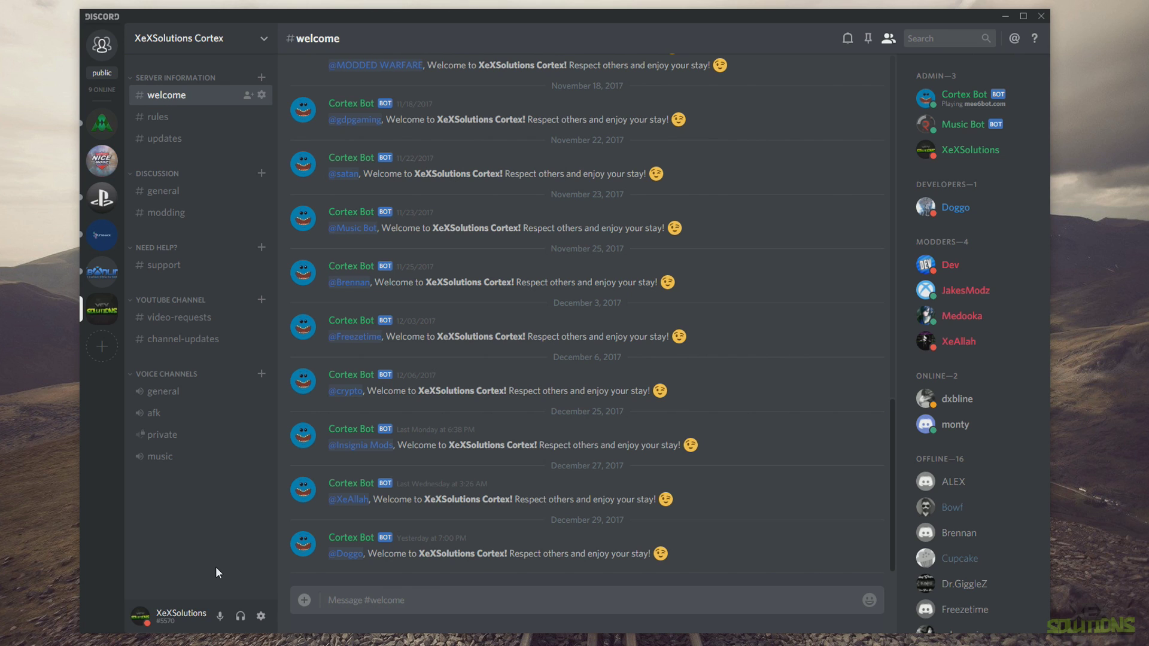
# Step: Reopen user settings at the Themes page, now listing Discord Reborn by Omniscient
pyautogui.click(261, 617)
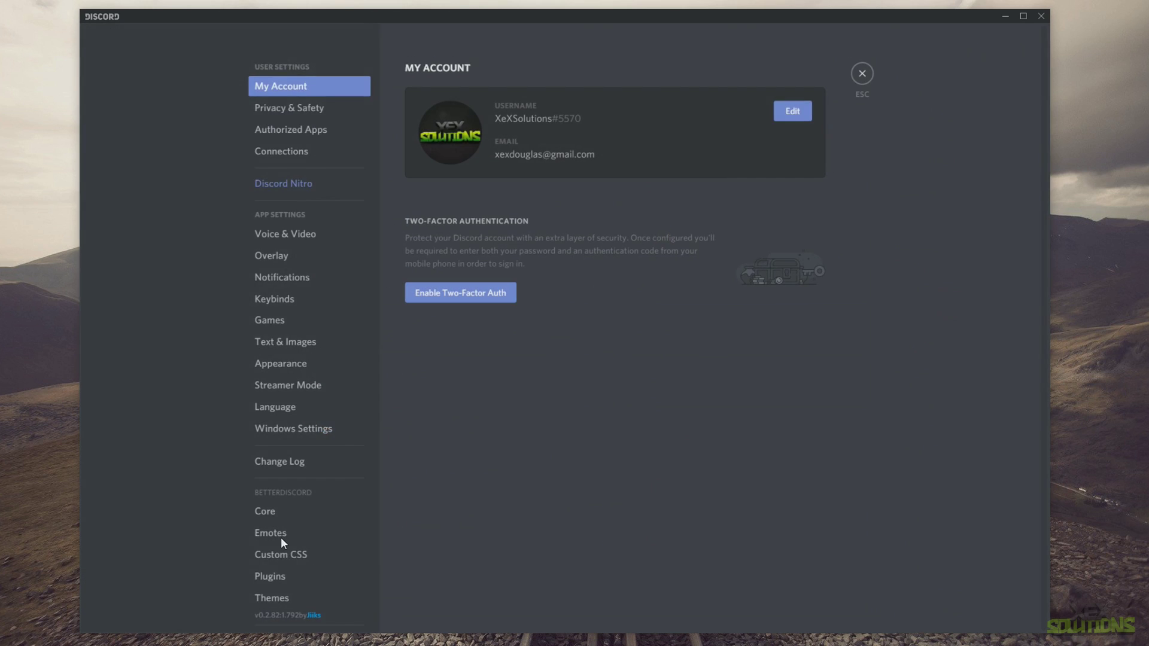
pyautogui.scroll(-3, 294, 515)
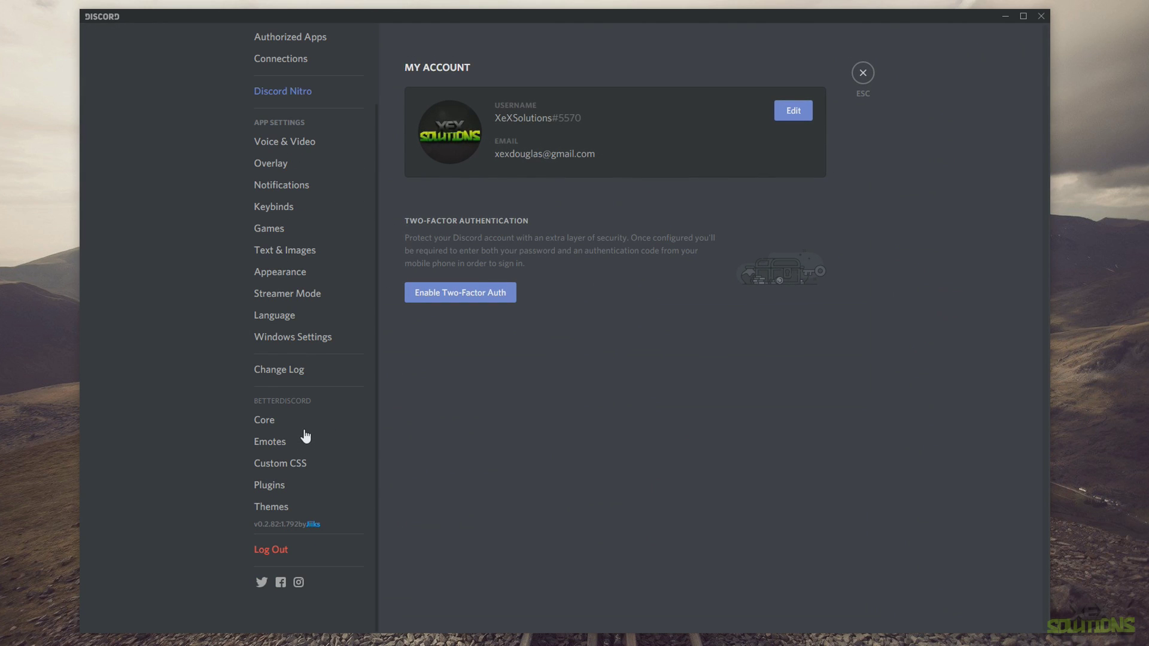
pyautogui.click(291, 513)
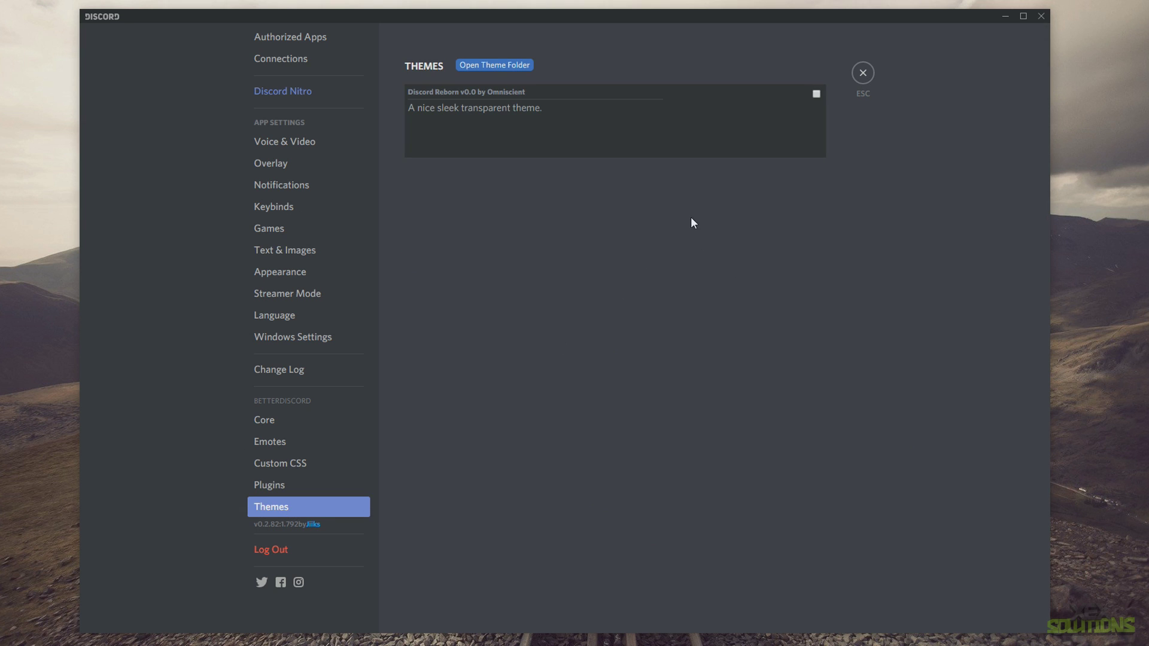
# Step: Enable the Discord Reborn theme and close settings to return to #welcome
pyautogui.click(817, 94)
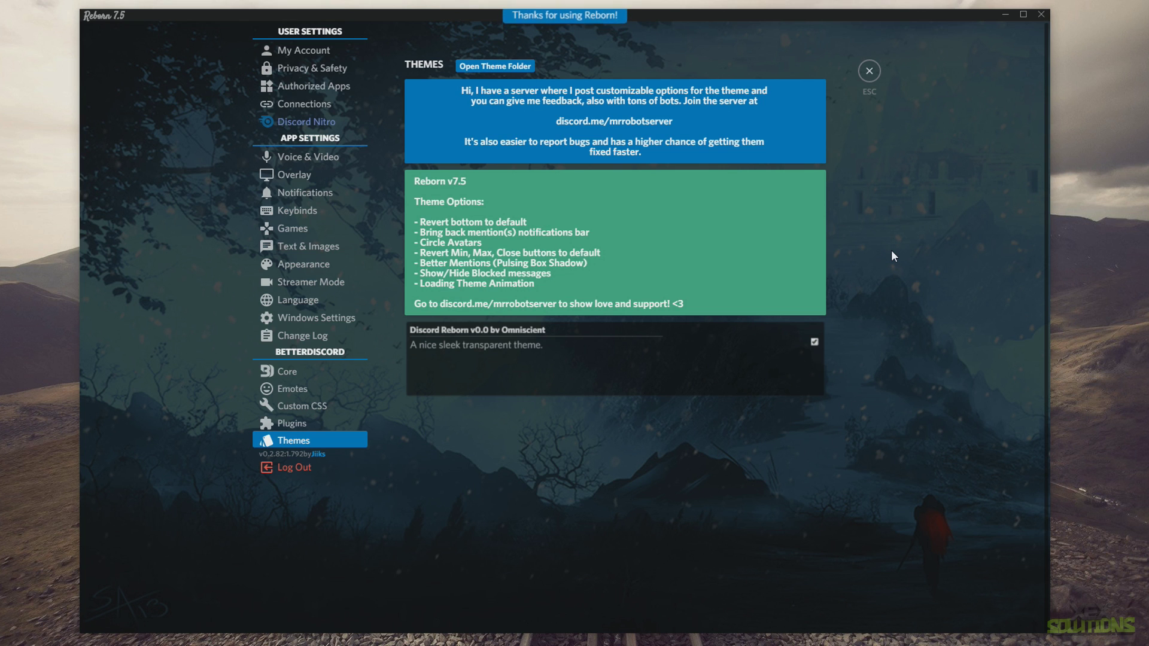
pyautogui.press('Escape')
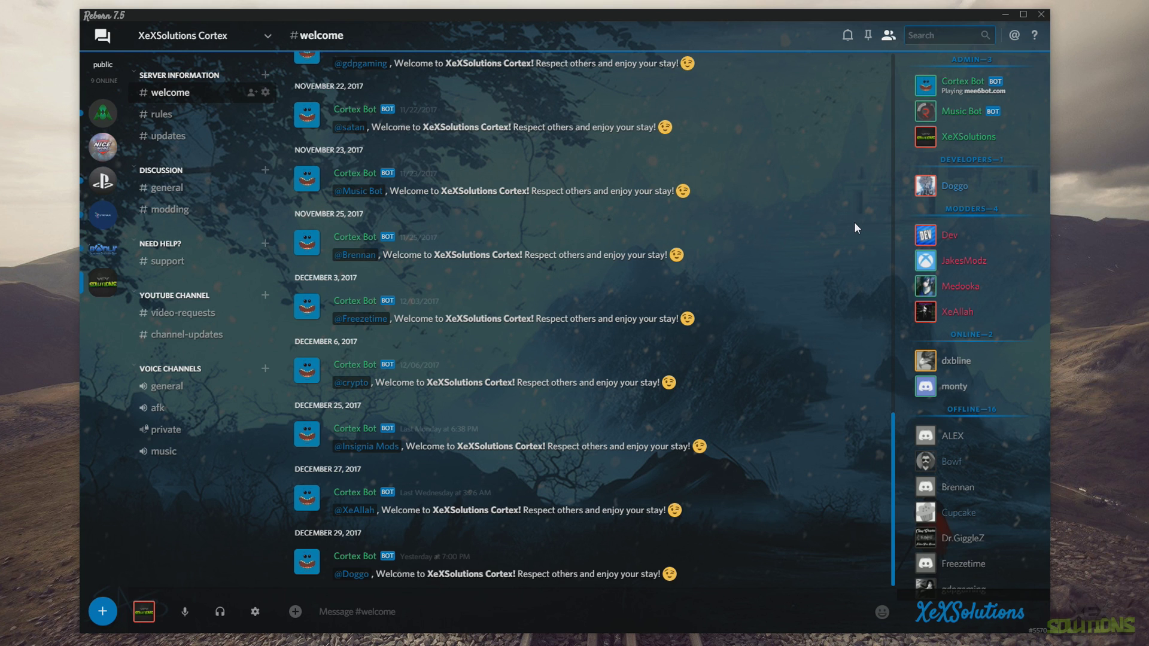